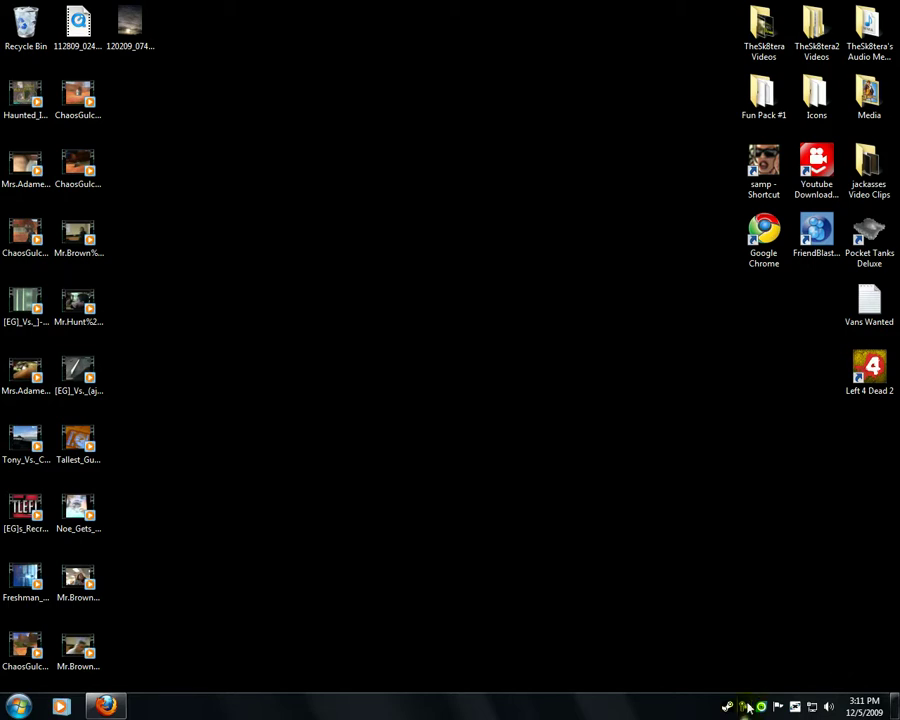
Step: Open the Steam game library from the tray icon and enlarge its window to show the whole games list
{"action": "left_click", "coordinate": [745, 705]}
{"action": "left_click", "coordinate": [826, 669]}
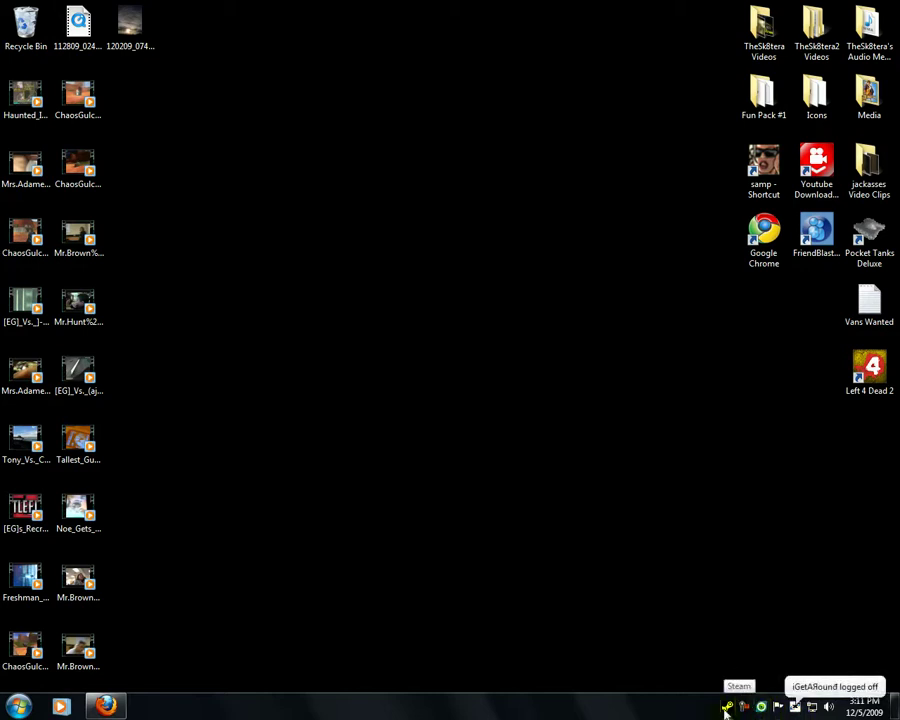
{"action": "right_click", "coordinate": [727, 707]}
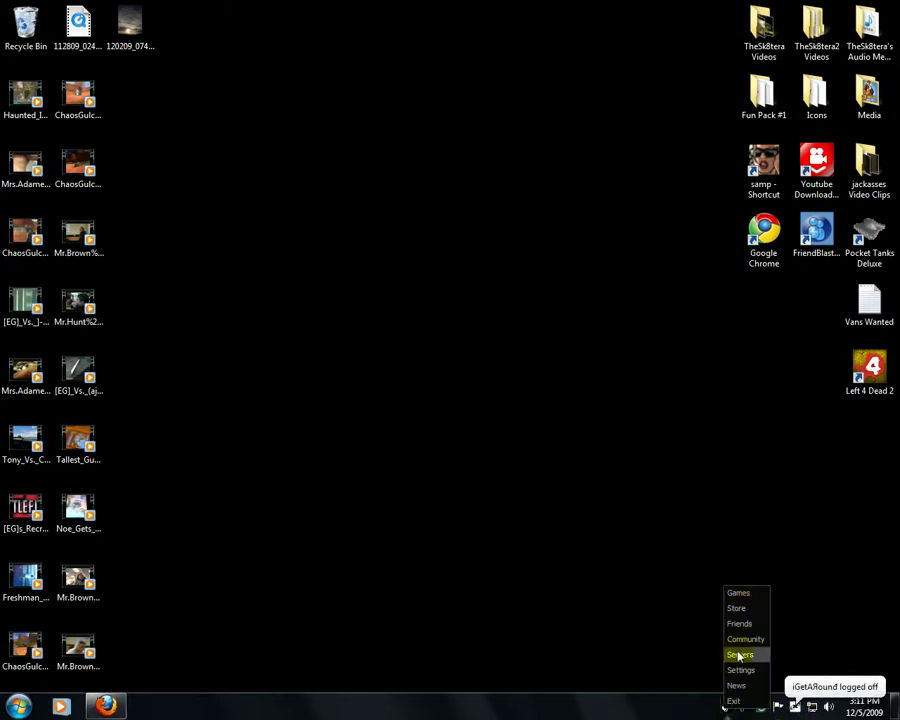
{"action": "left_click", "coordinate": [746, 593]}
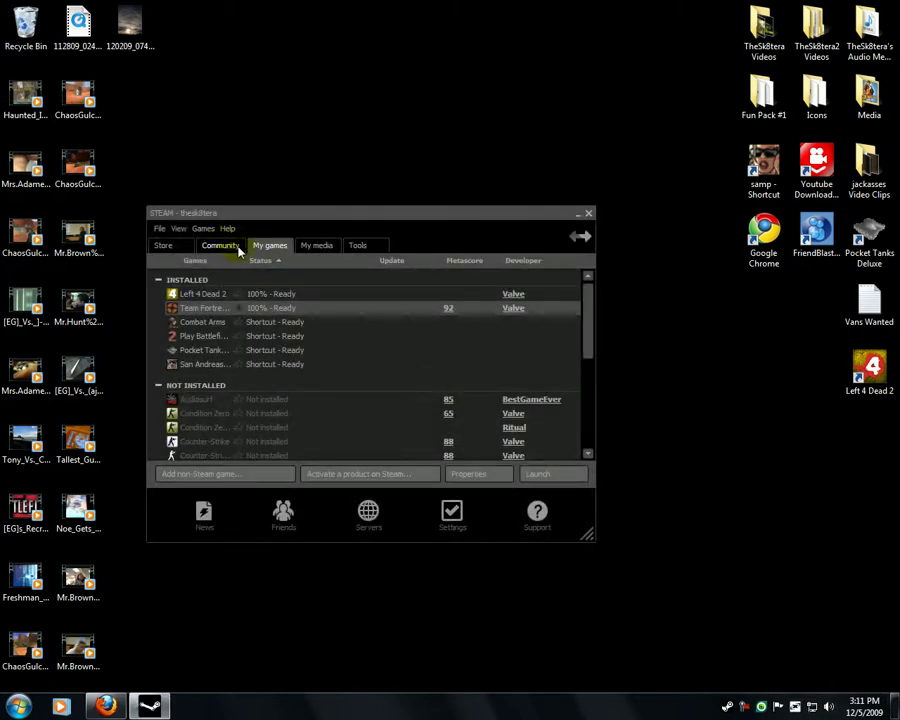
{"action": "left_click_drag", "start_coordinate": [586, 531], "coordinate": [899, 658]}
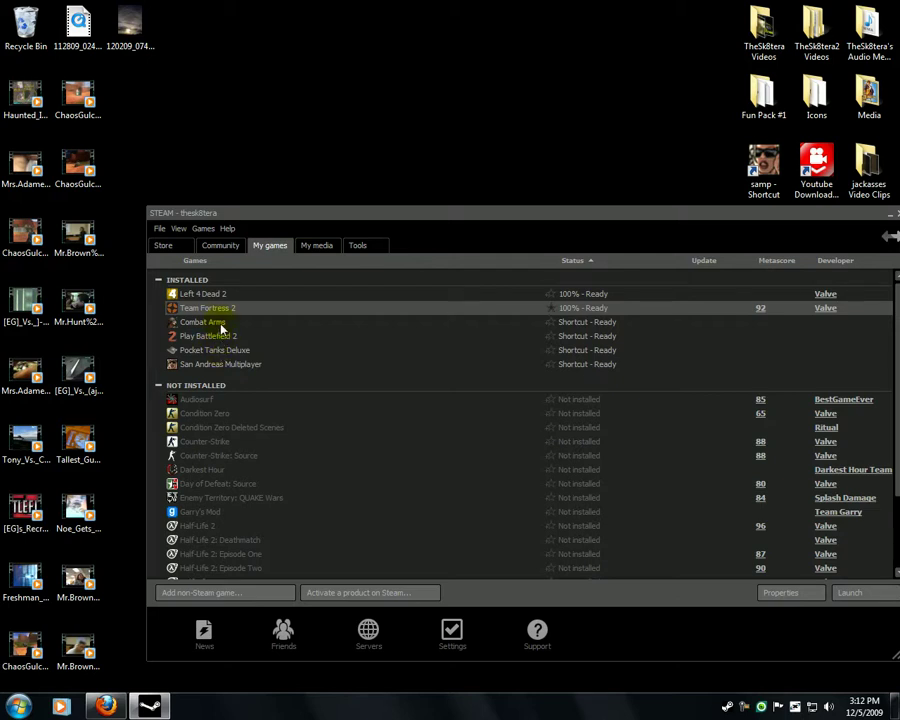
Step: Delete the Play Battlefield 2 and San Andreas Multiplayer shortcuts from My games
{"action": "right_click", "coordinate": [252, 310]}
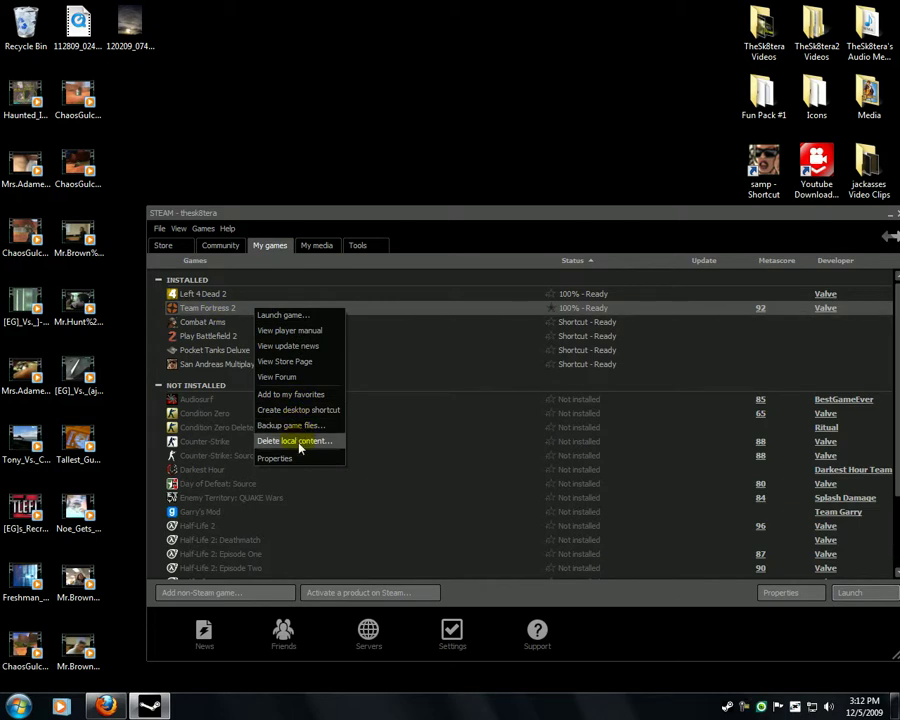
{"action": "right_click", "coordinate": [203, 336]}
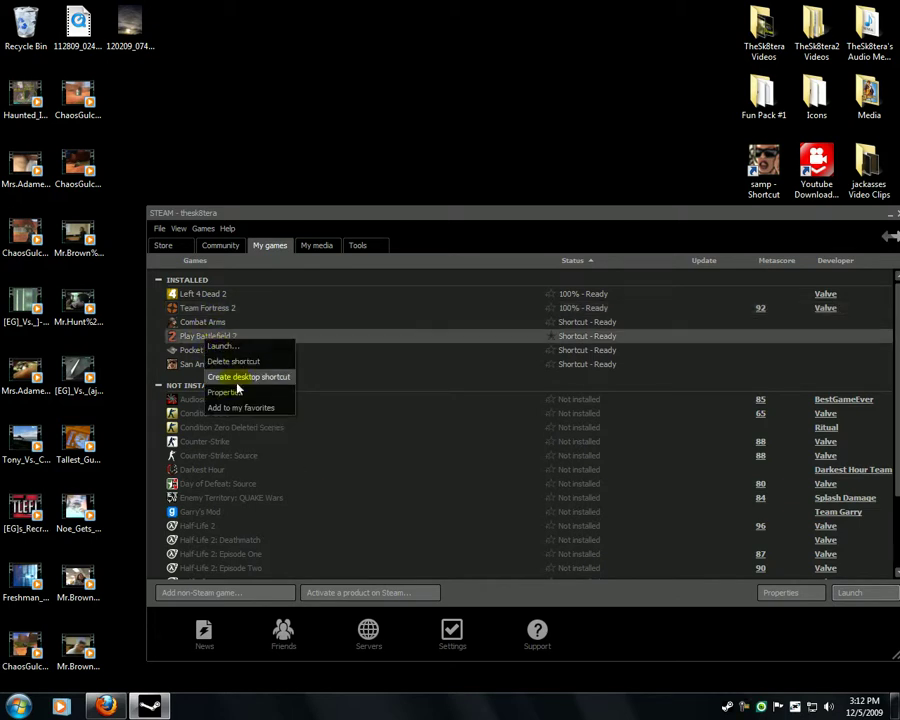
{"action": "left_click", "coordinate": [236, 361]}
{"action": "right_click", "coordinate": [213, 347]}
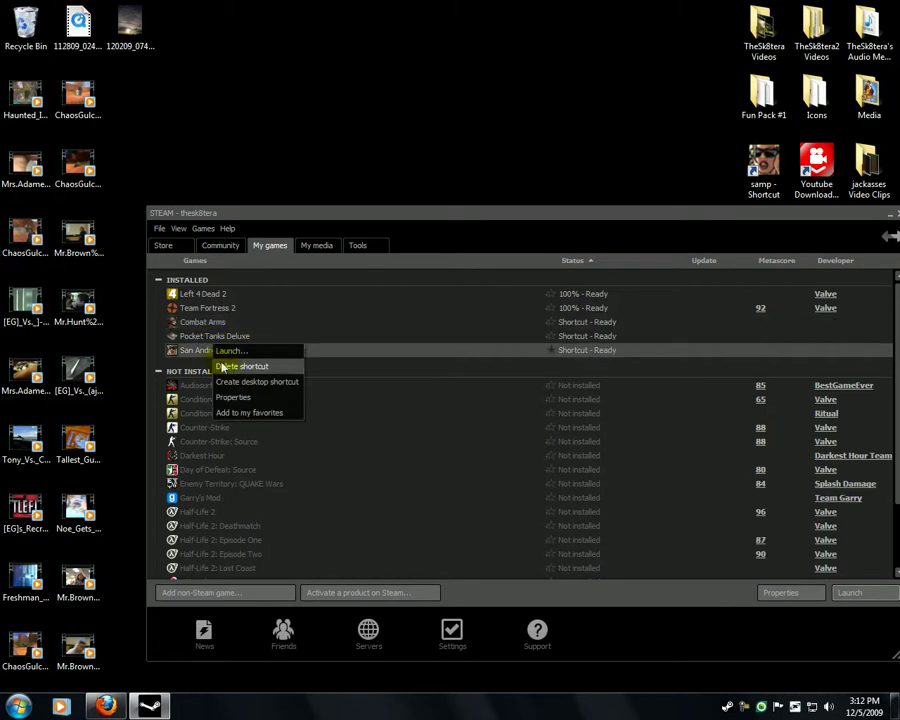
{"action": "left_click", "coordinate": [227, 367]}
Step: Delete the Pocket Tanks Deluxe and Combat Arms shortcuts from My games
{"action": "right_click", "coordinate": [213, 338]}
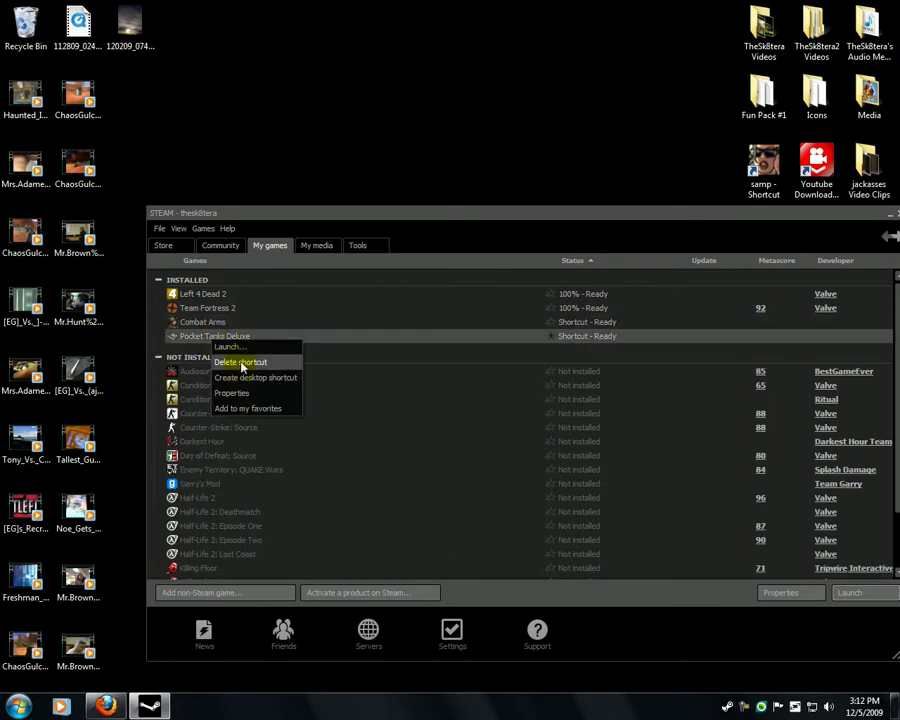
{"action": "left_click", "coordinate": [237, 363]}
{"action": "right_click", "coordinate": [222, 327]}
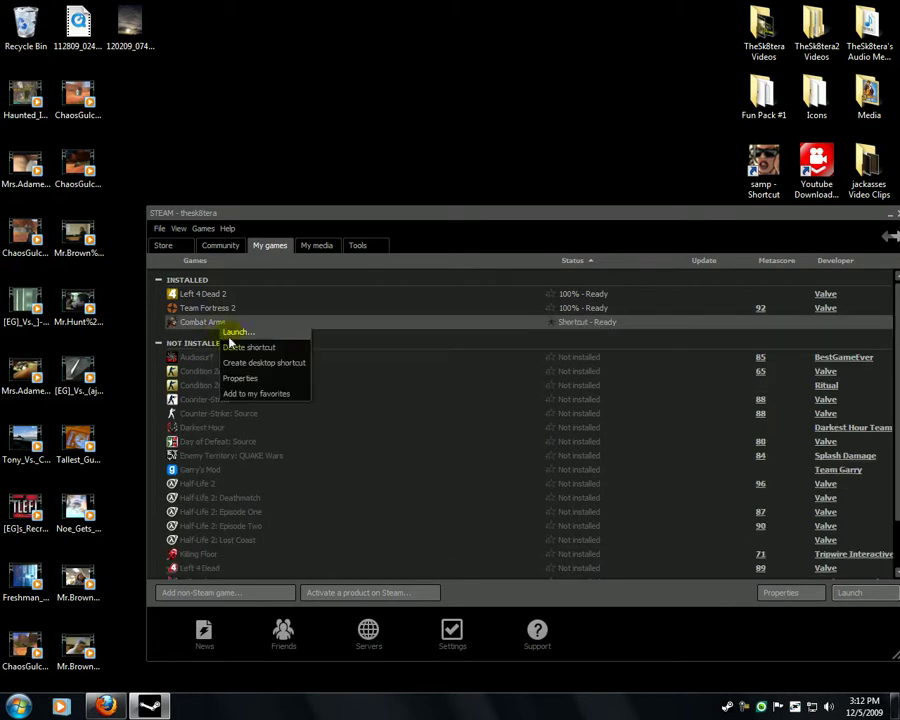
{"action": "left_click", "coordinate": [237, 347]}
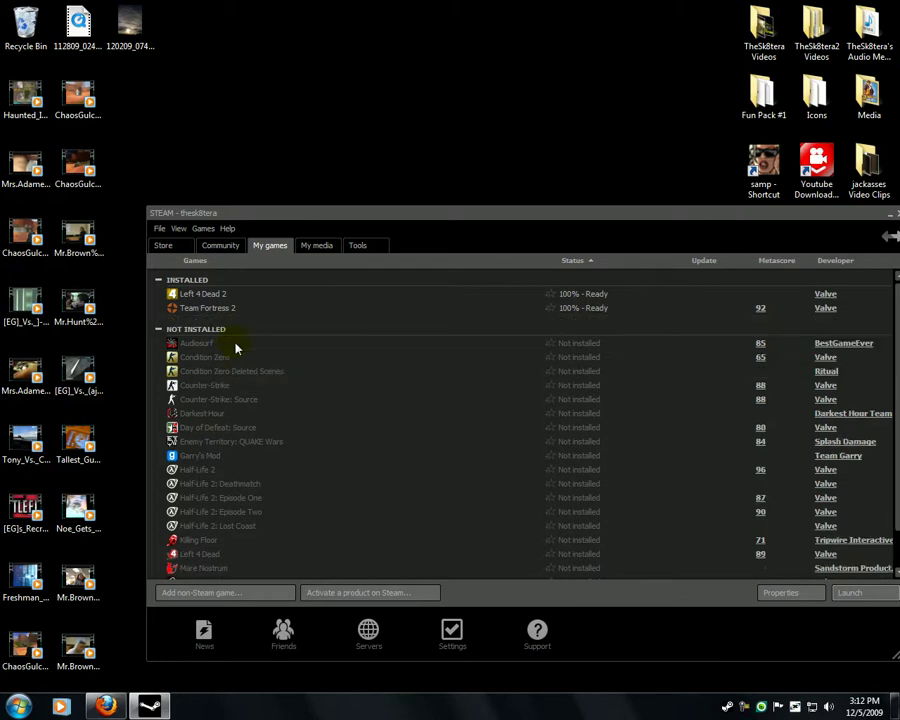
Step: Choose Games > Add a non-Steam game to My Games list to open Choose Application
{"action": "left_click", "coordinate": [204, 229]}
{"action": "left_click", "coordinate": [205, 229]}
{"action": "left_click", "coordinate": [205, 229]}
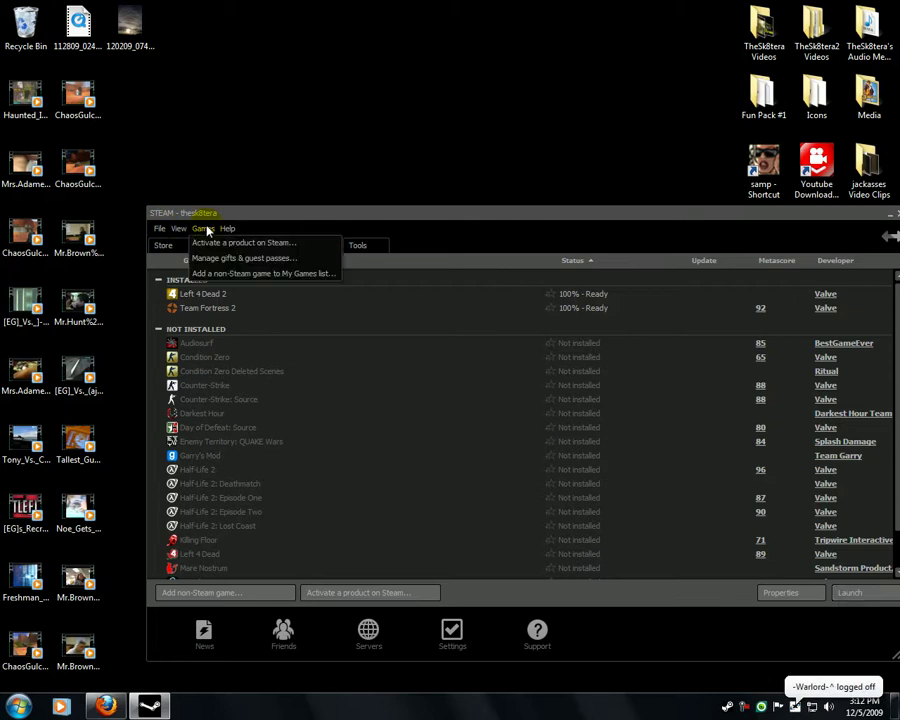
{"action": "left_click", "coordinate": [226, 274]}
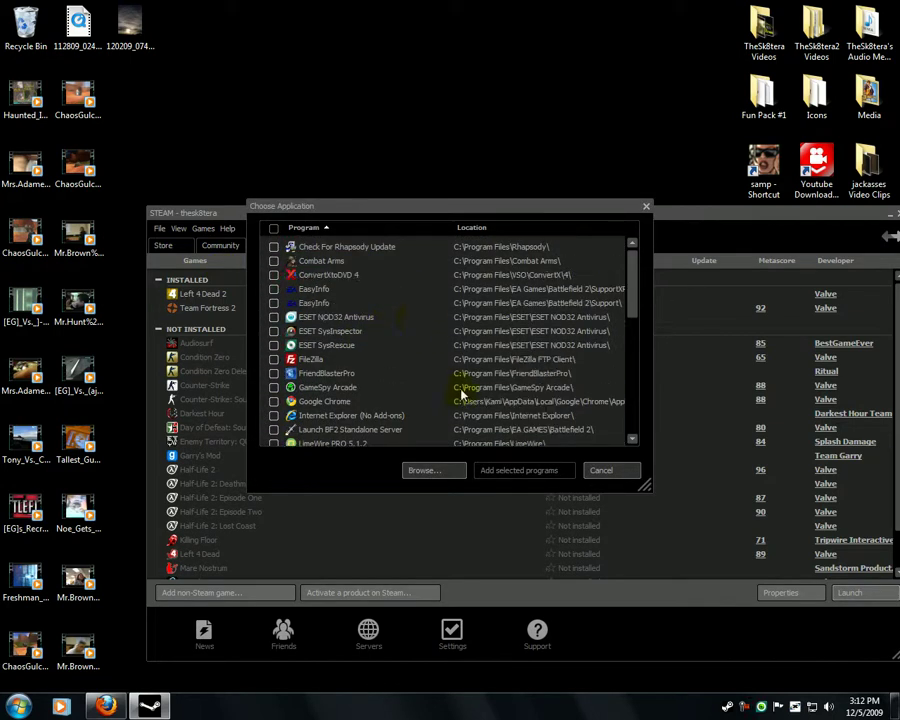
Step: Tick Play Battlefield 2 and San Andreas Multiplayer in Choose Application and add the selected programs
{"action": "scroll", "coordinate": [278, 331], "scroll_direction": "down", "scroll_amount": 1}
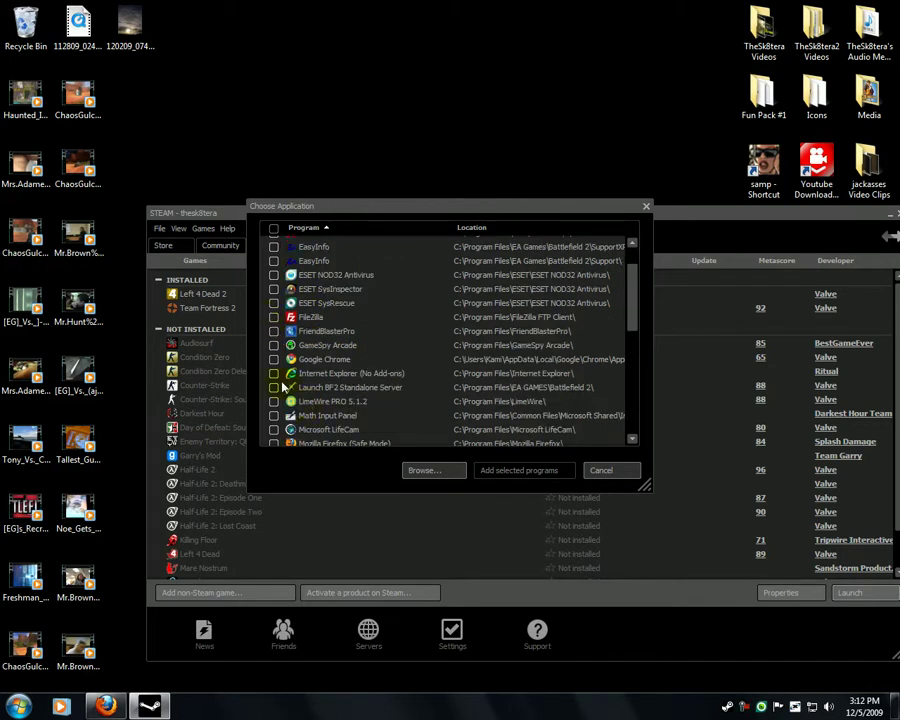
{"action": "scroll", "coordinate": [280, 310], "scroll_direction": "down", "scroll_amount": 4}
{"action": "left_click", "coordinate": [274, 289]}
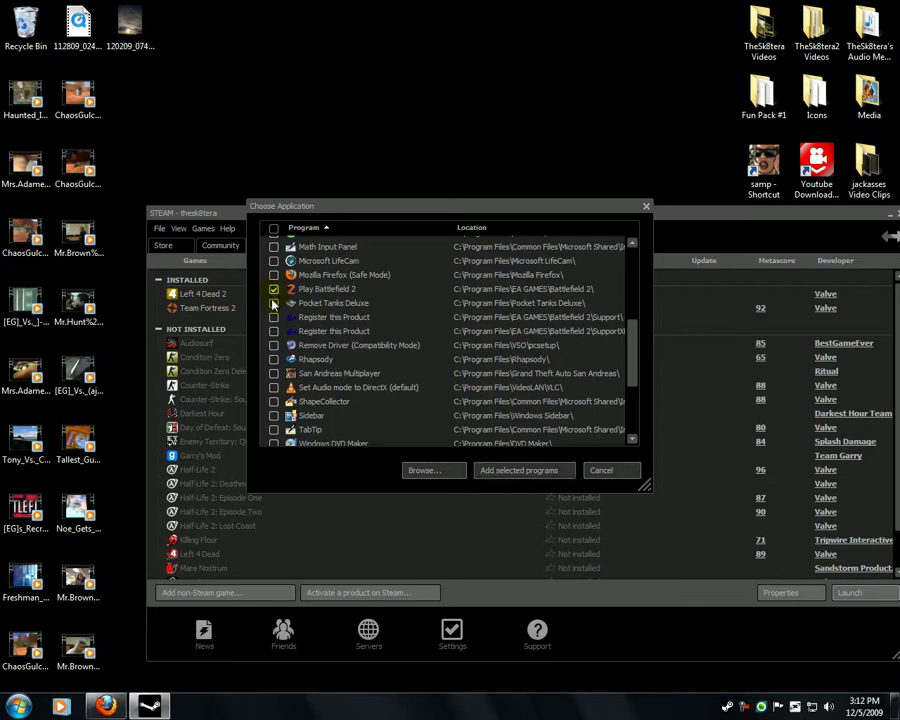
{"action": "left_click", "coordinate": [274, 373]}
{"action": "scroll", "coordinate": [290, 390], "scroll_direction": "down", "scroll_amount": 3}
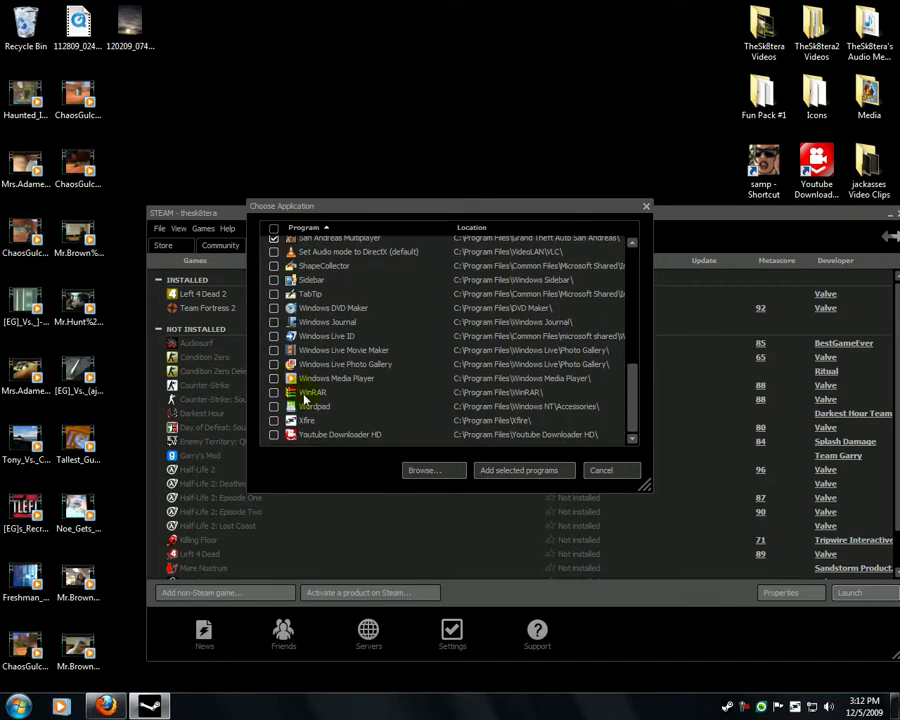
{"action": "scroll", "coordinate": [350, 395], "scroll_direction": "up", "scroll_amount": 3}
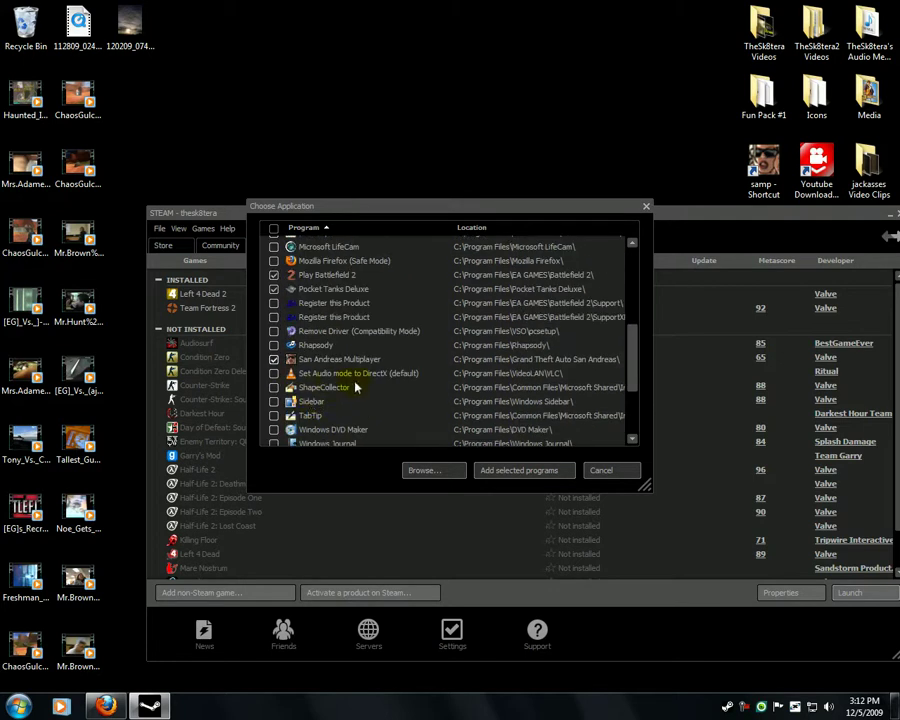
{"action": "scroll", "coordinate": [335, 392], "scroll_direction": "up", "scroll_amount": 3}
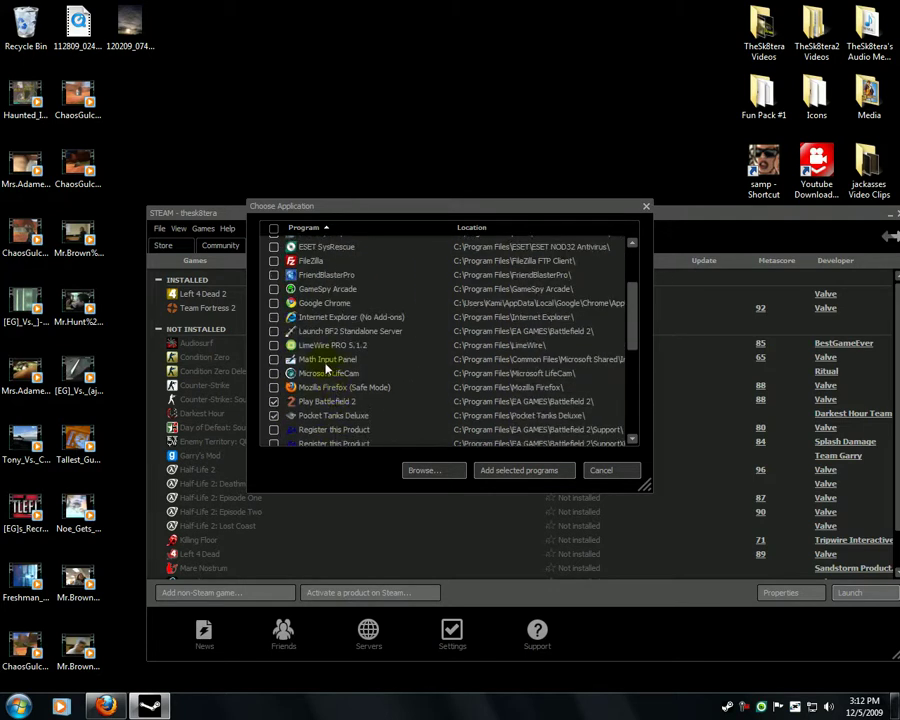
{"action": "scroll", "coordinate": [340, 384], "scroll_direction": "up", "scroll_amount": 3}
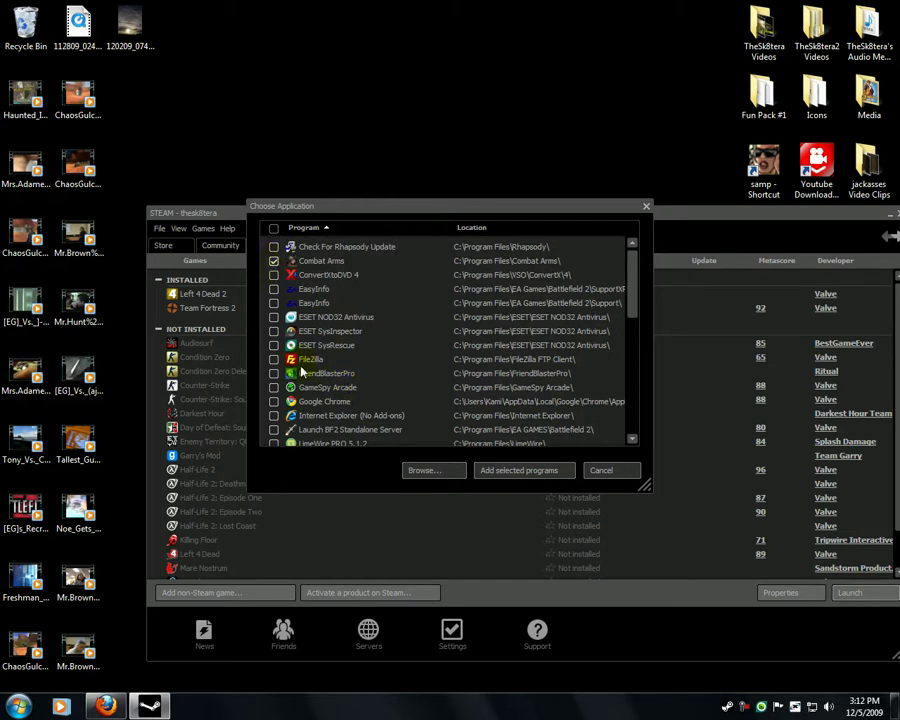
{"action": "scroll", "coordinate": [303, 380], "scroll_direction": "down", "scroll_amount": 3}
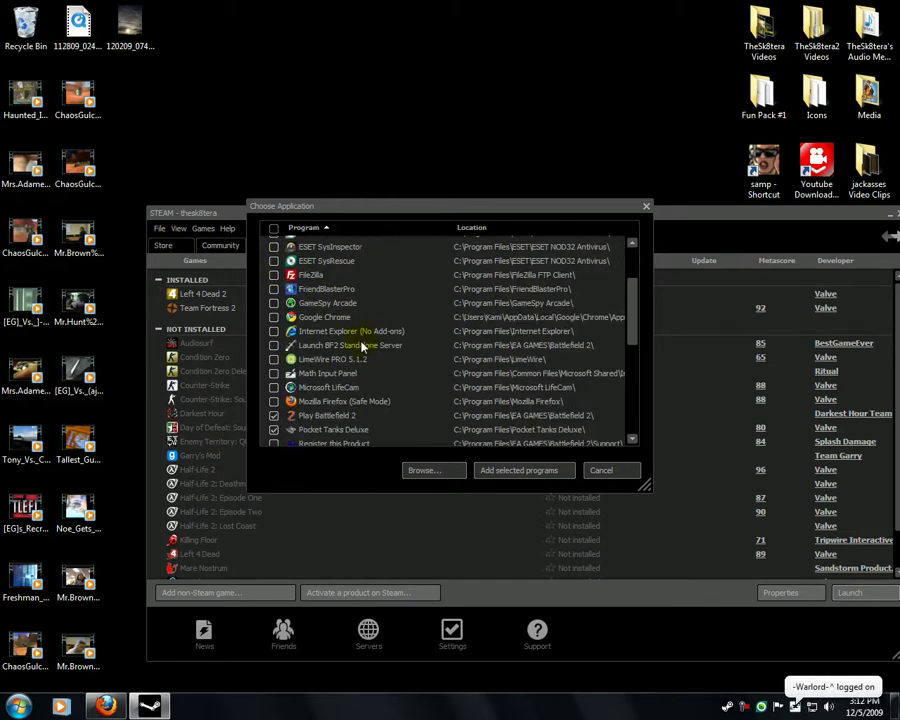
{"action": "left_click", "coordinate": [563, 478]}
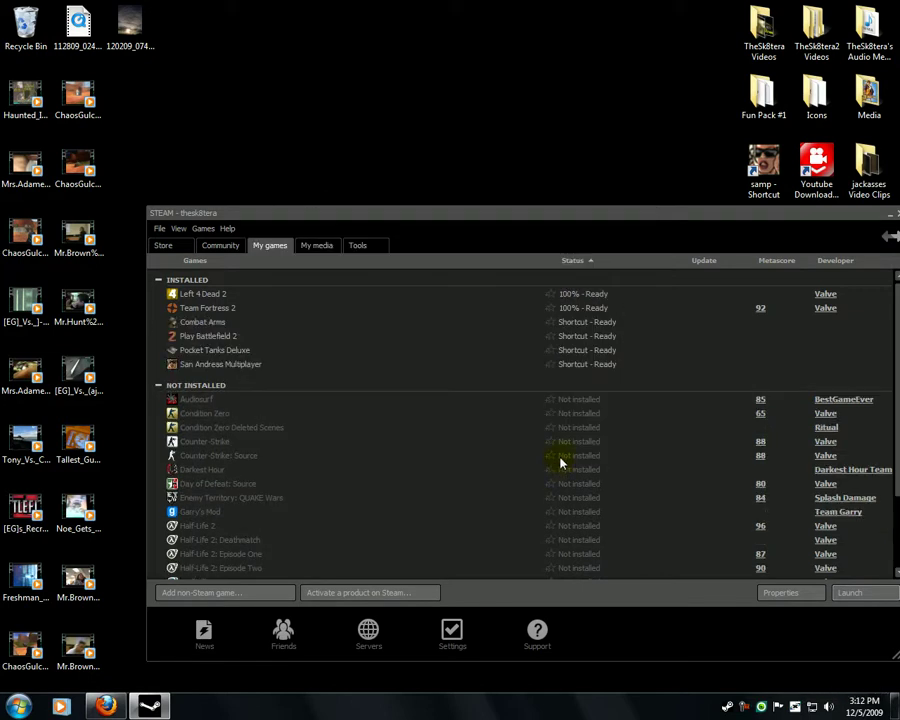
Step: Launch Pocket Tanks Deluxe from the Start menu's All Programs list
{"action": "left_click", "coordinate": [18, 706]}
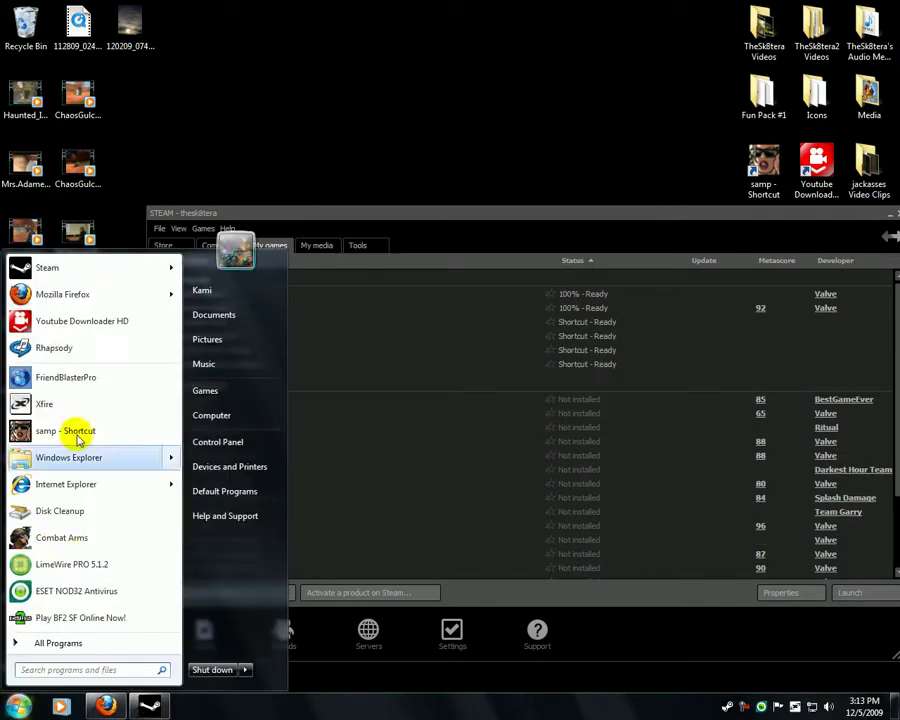
{"action": "left_click", "coordinate": [58, 642]}
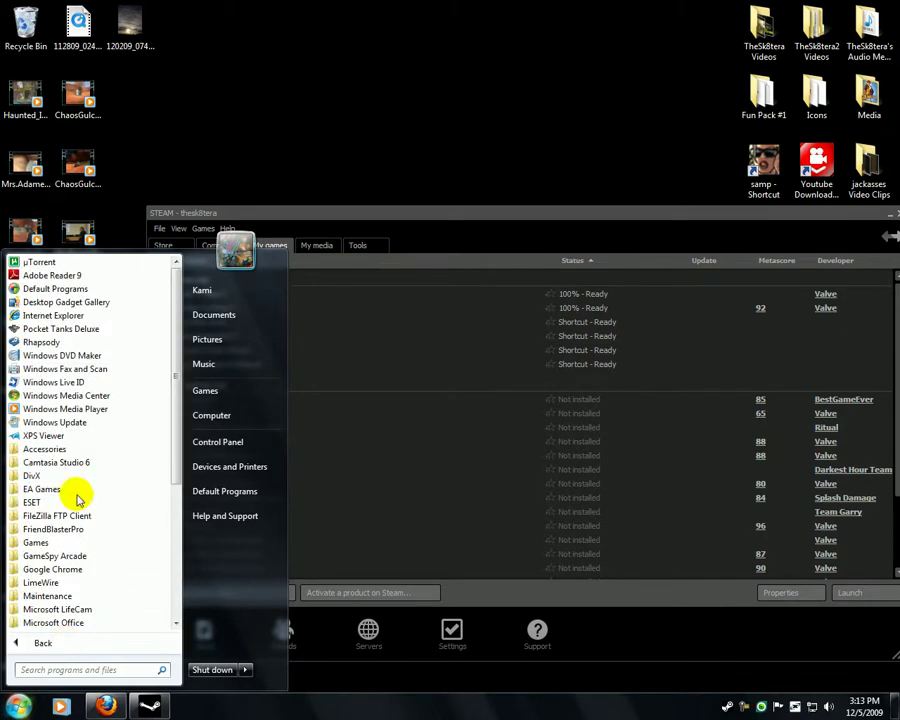
{"action": "left_click", "coordinate": [104, 327]}
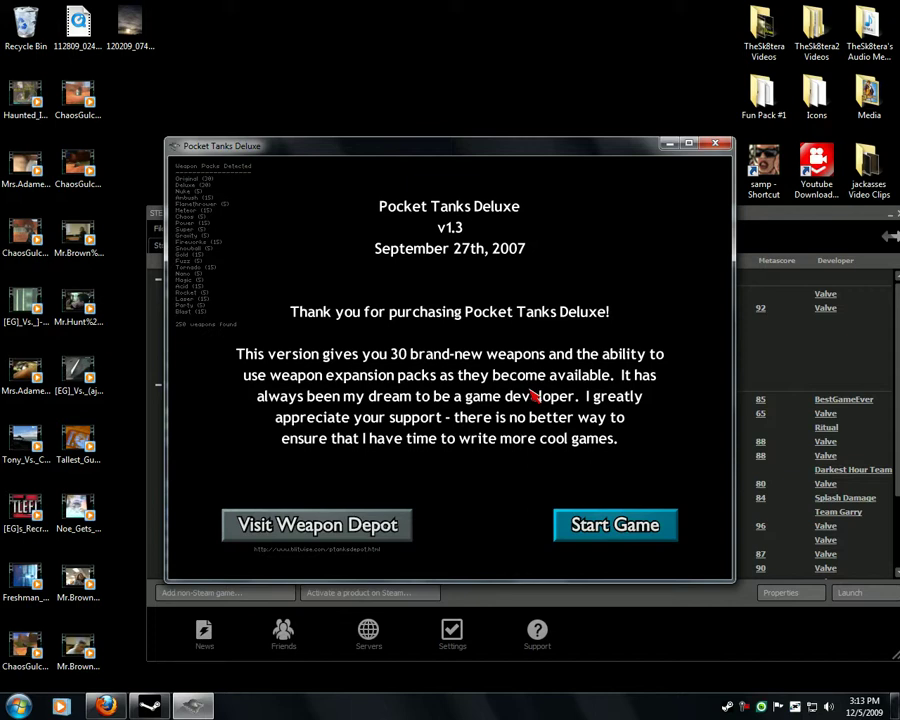
Step: Bring Steam forward, close its Friends settings with OK, and move the Friends window aside
{"action": "left_click", "coordinate": [455, 640]}
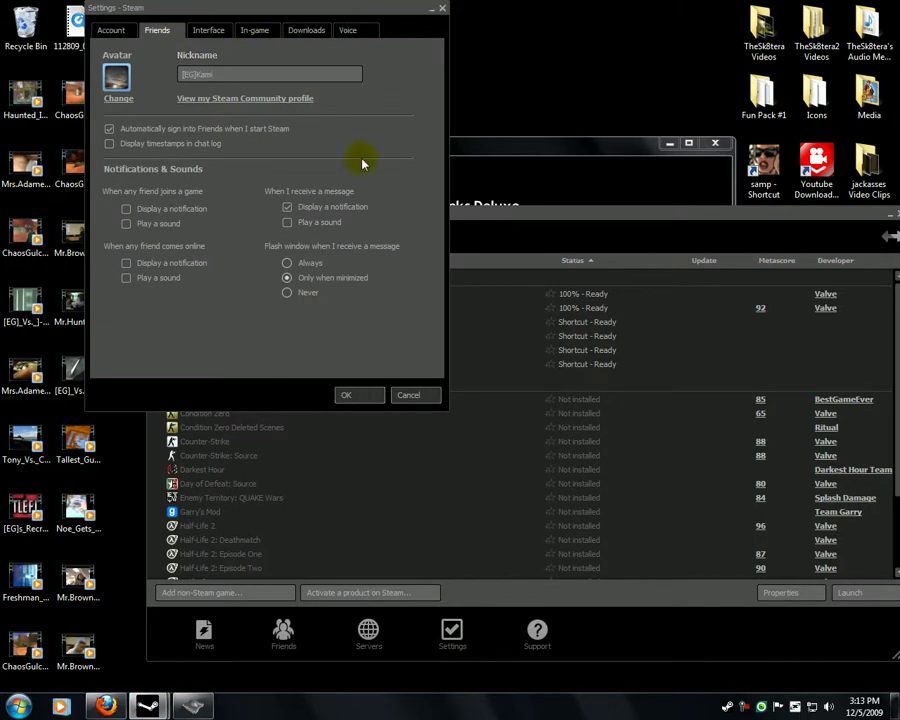
{"action": "left_click", "coordinate": [359, 394]}
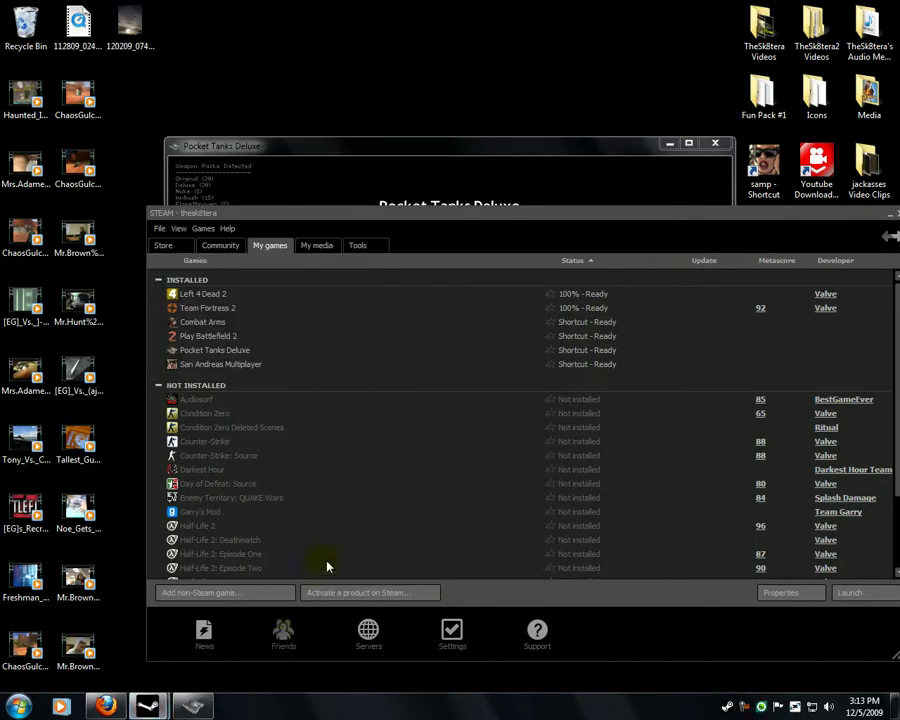
{"action": "left_click_drag", "start_coordinate": [395, 9], "coordinate": [742, 319]}
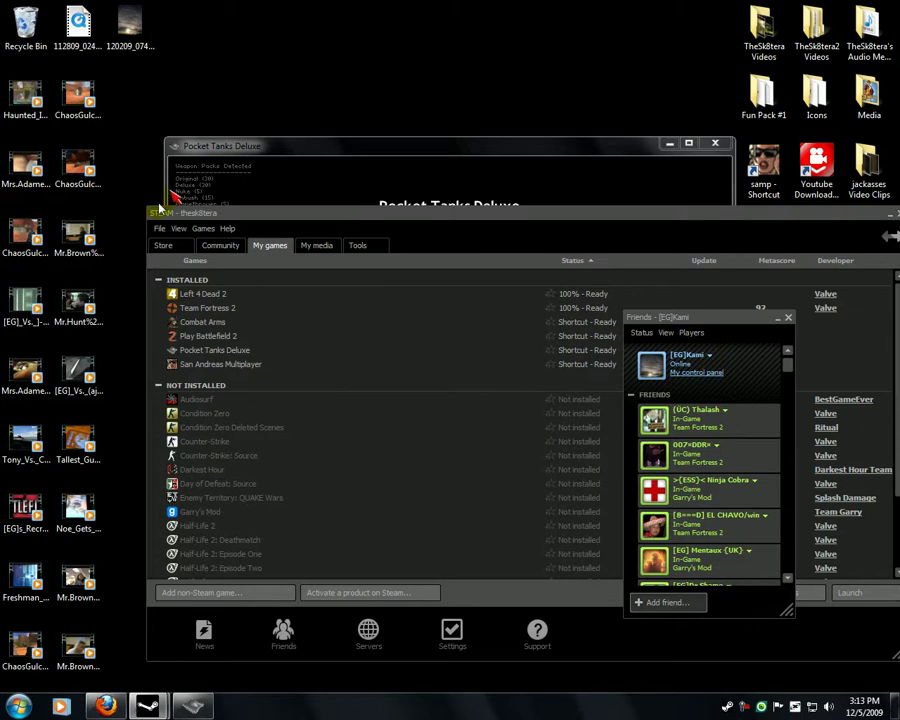
Step: Open the Add a non-Steam game program picker and cancel it without adding anything
{"action": "left_click", "coordinate": [204, 228]}
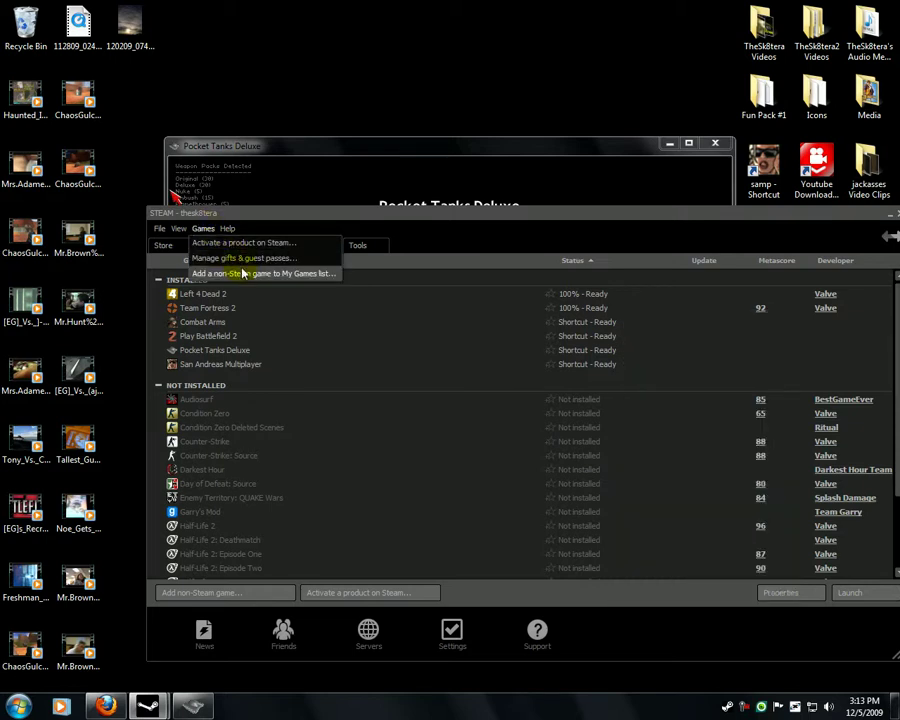
{"action": "left_click", "coordinate": [243, 273]}
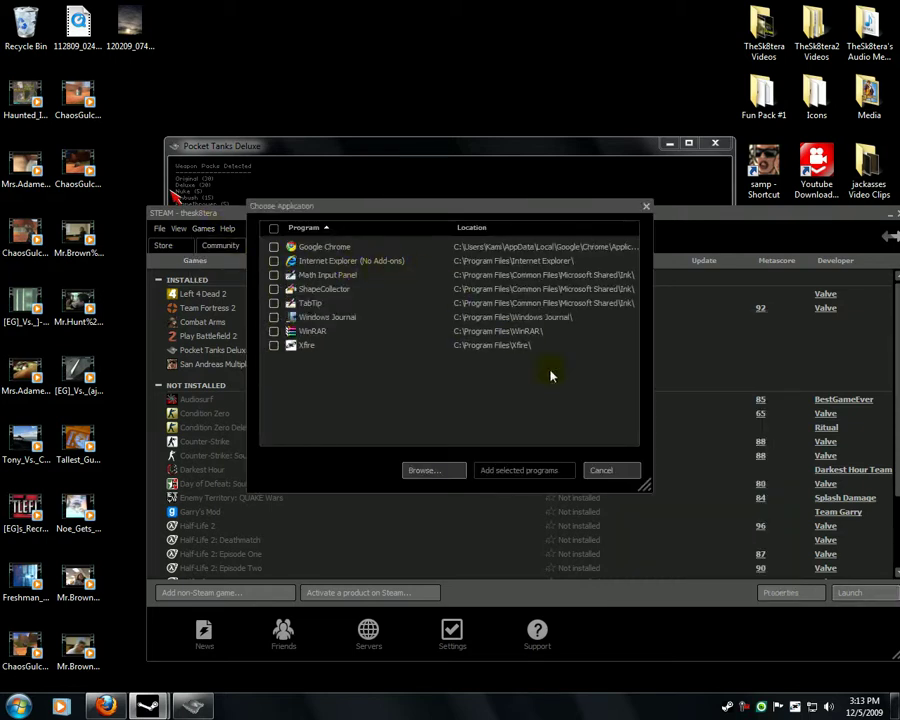
{"action": "left_click", "coordinate": [600, 470]}
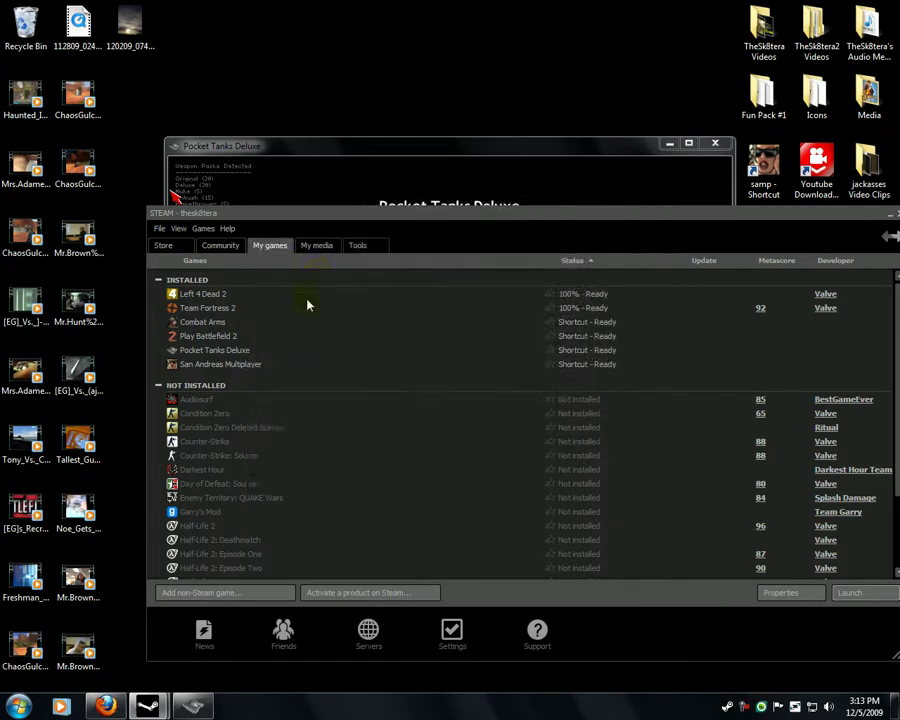
Step: Move Steam lower and start Pocket Tanks Deluxe through its splash and title screens
{"action": "left_click_drag", "start_coordinate": [458, 211], "coordinate": [479, 281]}
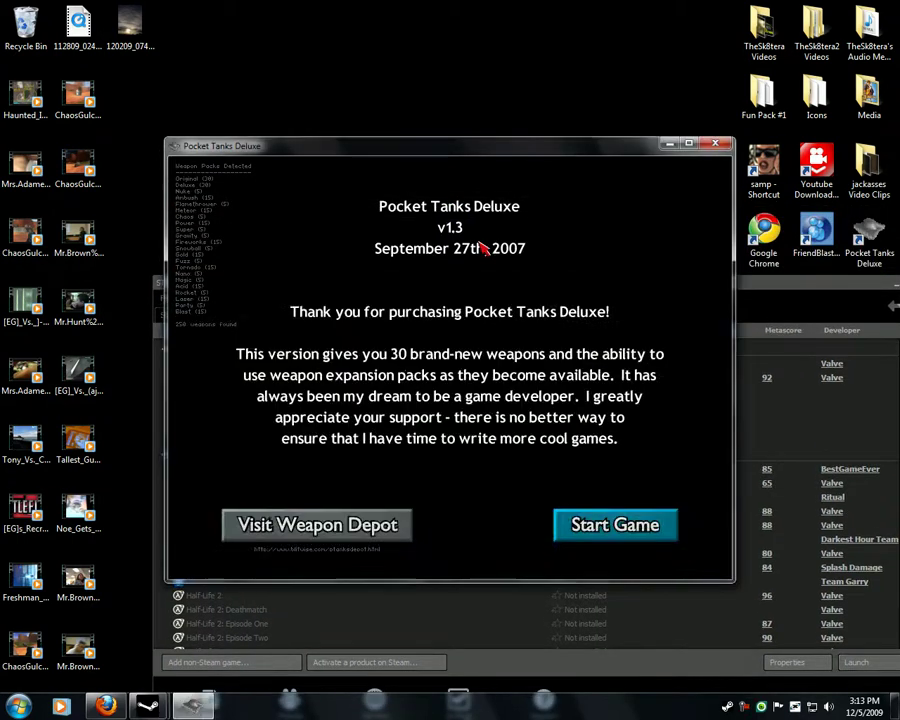
{"action": "left_click", "coordinate": [621, 526]}
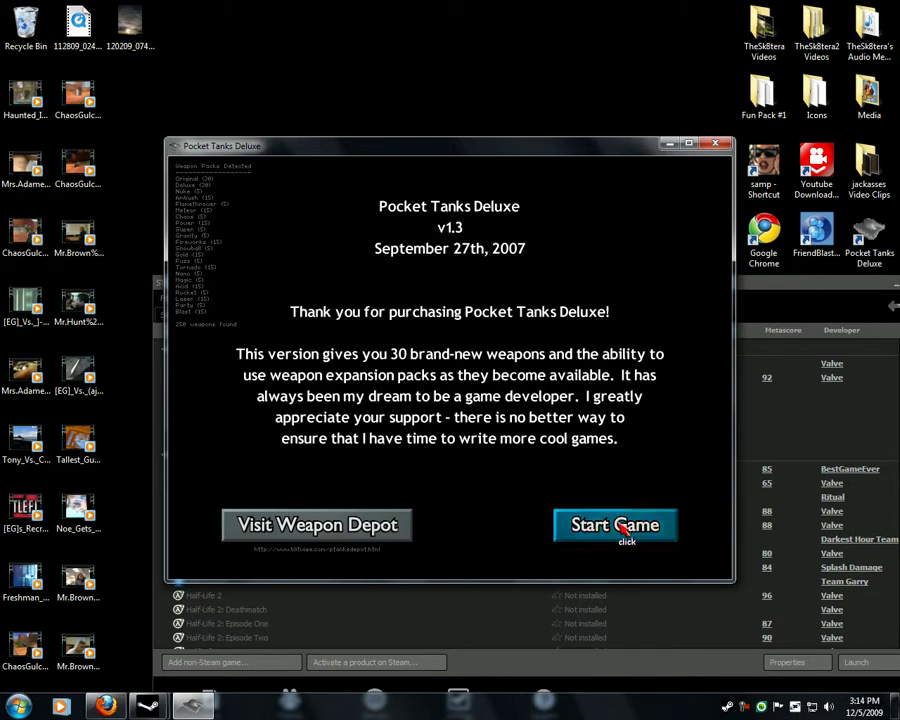
{"action": "left_click", "coordinate": [587, 553]}
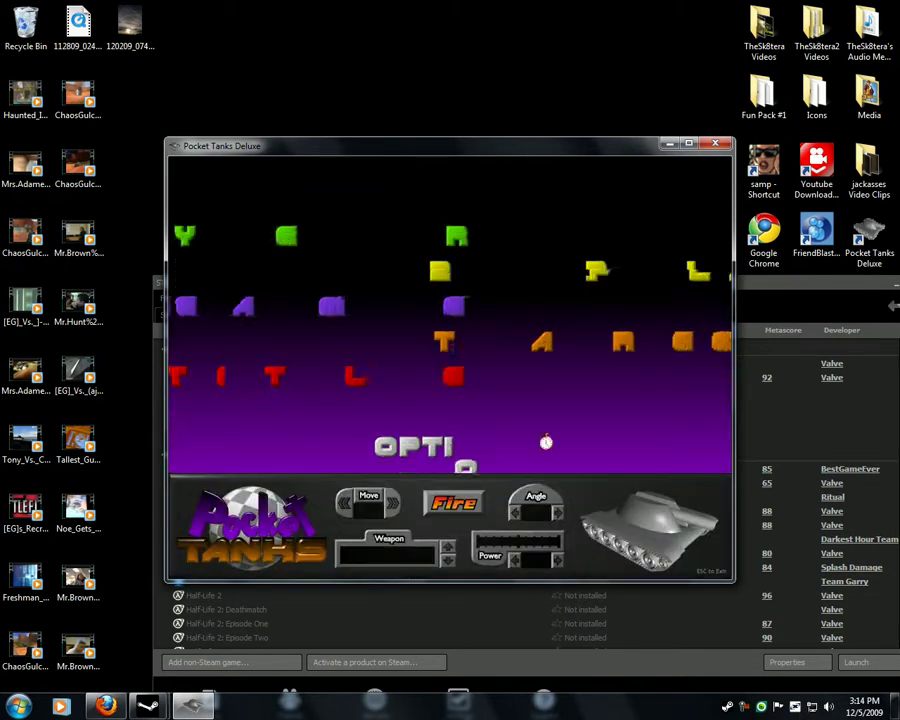
Step: Bring Steam forward, open the non-Steam game picker and cancel it
{"action": "left_click", "coordinate": [468, 665]}
{"action": "left_click", "coordinate": [277, 663]}
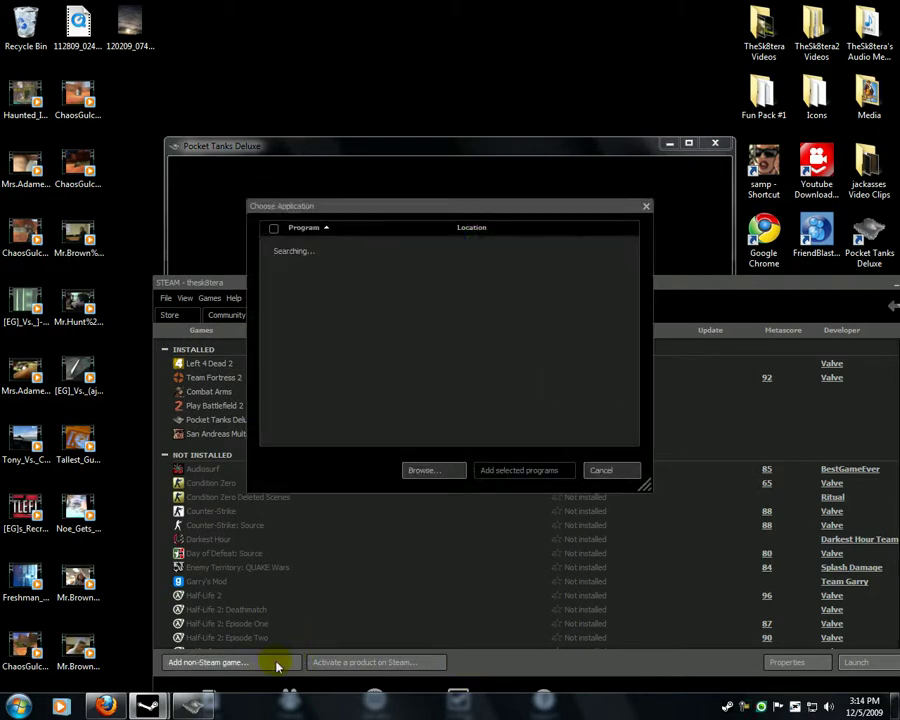
{"action": "left_click", "coordinate": [620, 471]}
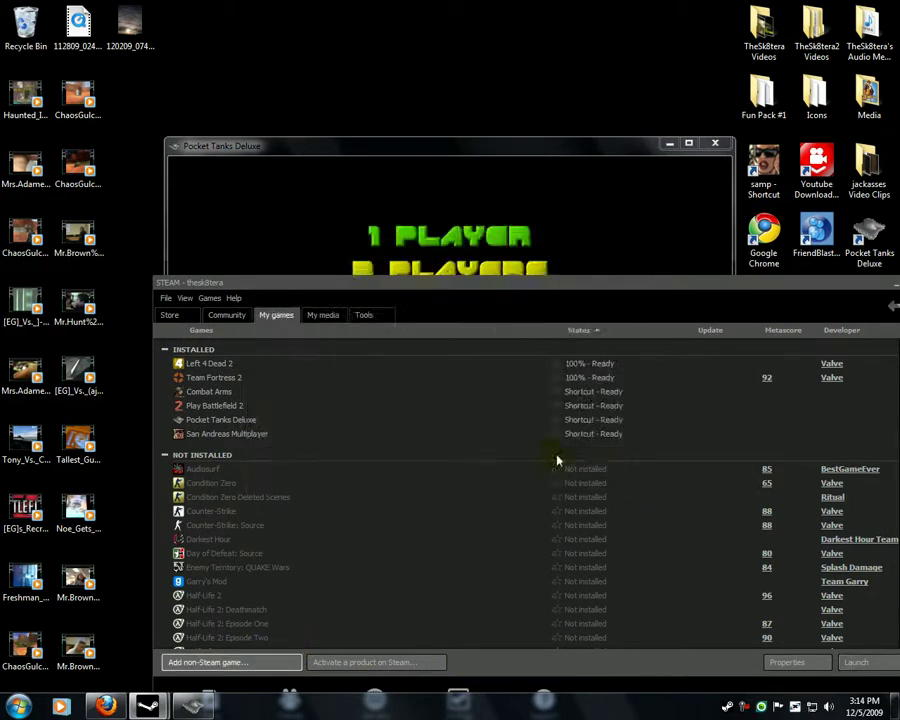
Step: Launch Pocket Tanks Deluxe from its library shortcut and close the old game window
{"action": "right_click", "coordinate": [341, 427]}
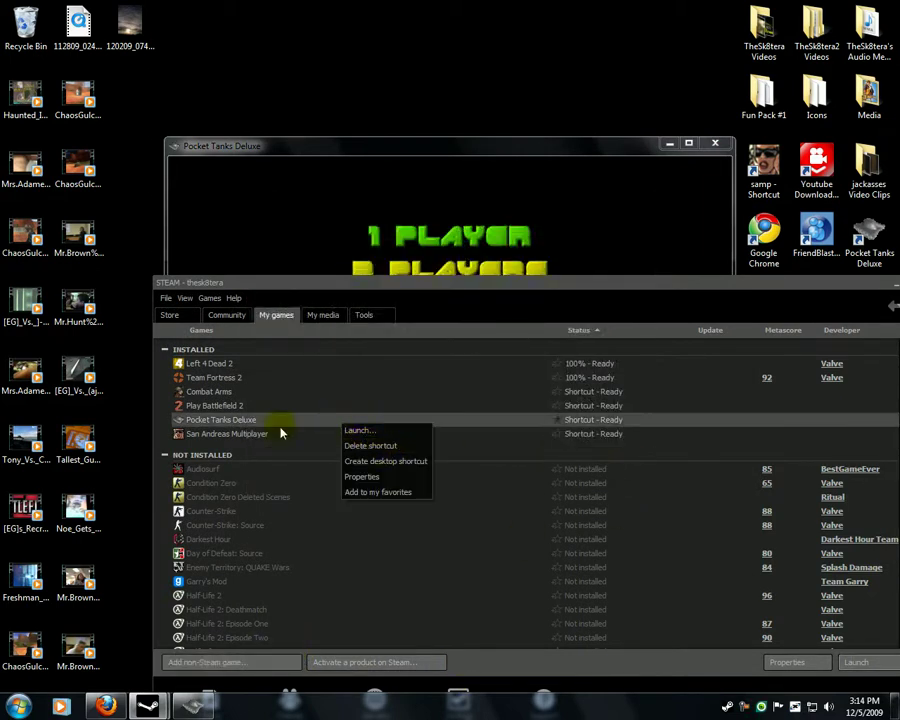
{"action": "left_click", "coordinate": [358, 430]}
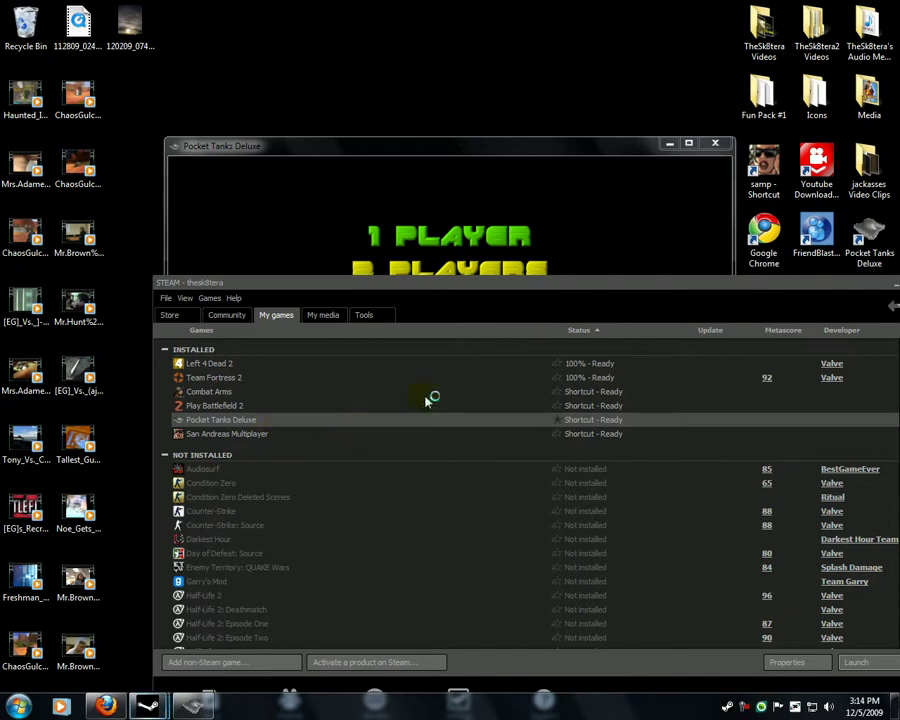
{"action": "left_click", "coordinate": [714, 148]}
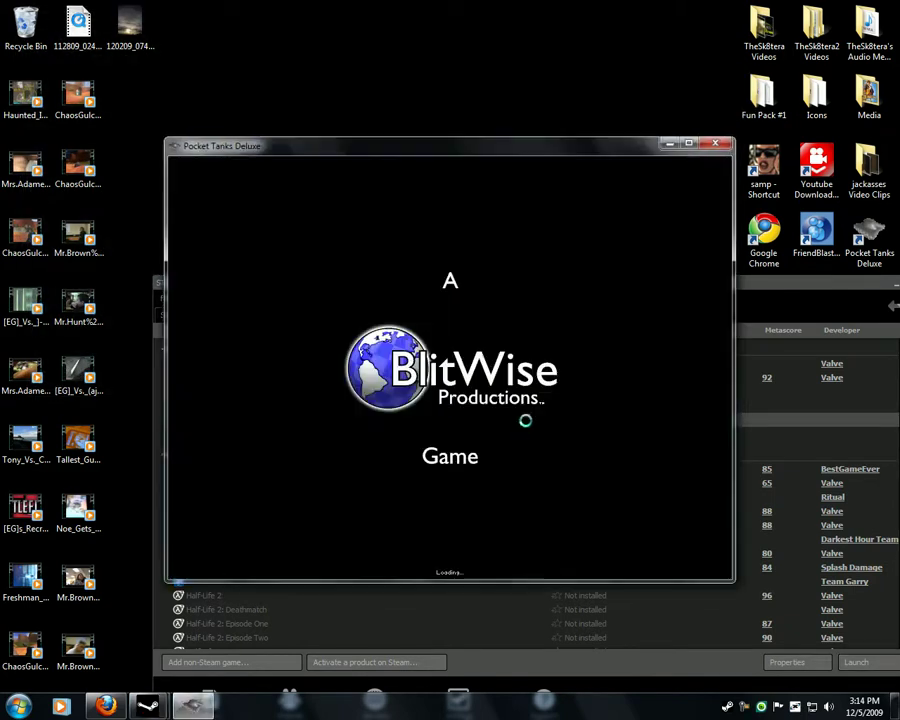
Step: Move Steam back up, open the friends list, and open then close a chat with a friend
{"action": "left_click_drag", "start_coordinate": [747, 292], "coordinate": [743, 226]}
{"action": "left_click", "coordinate": [280, 632]}
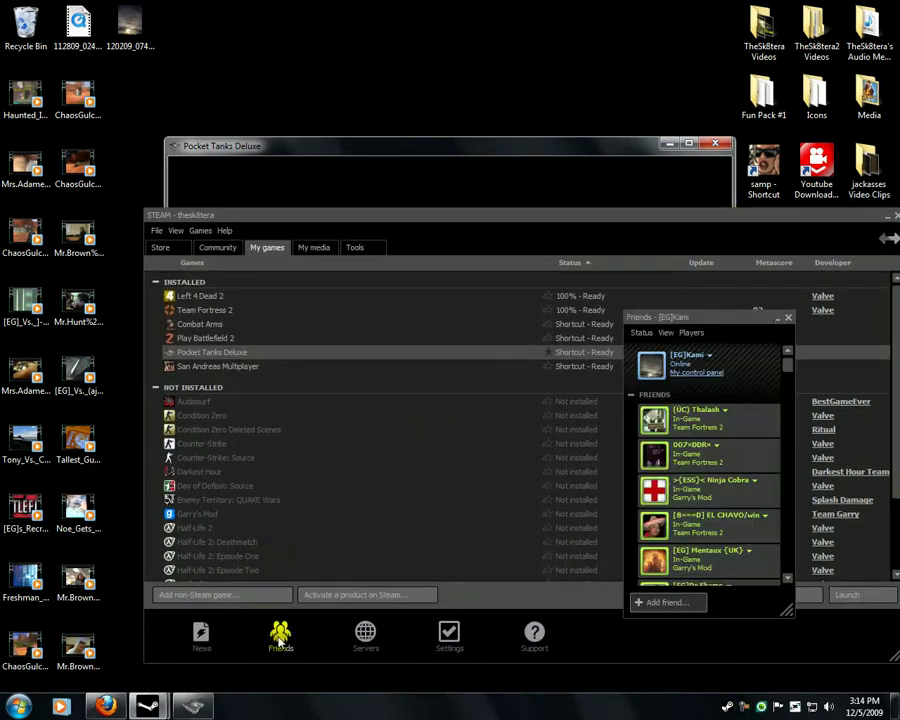
{"action": "double_click", "coordinate": [729, 418]}
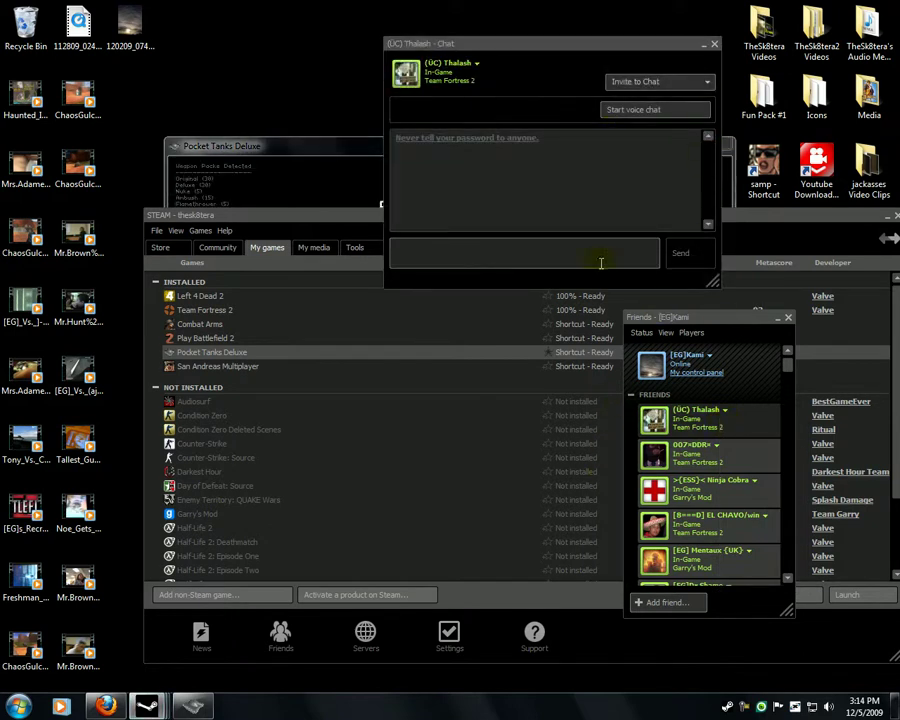
{"action": "left_click", "coordinate": [715, 44]}
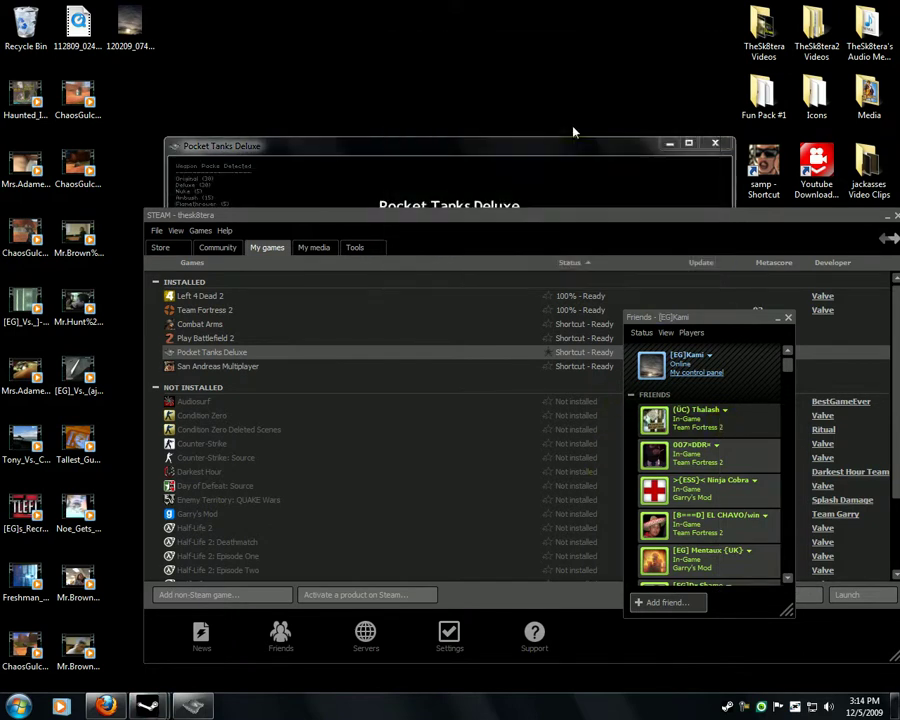
Step: Open and close the online status choices without changing status, then bring Pocket Tanks forward
{"action": "left_click", "coordinate": [710, 356]}
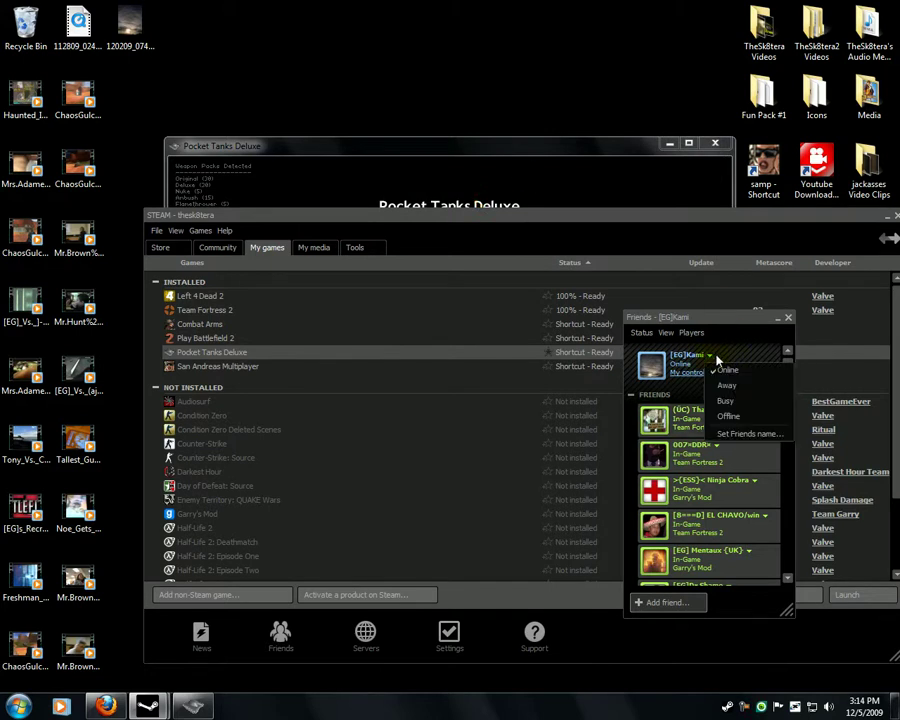
{"action": "left_click", "coordinate": [717, 359]}
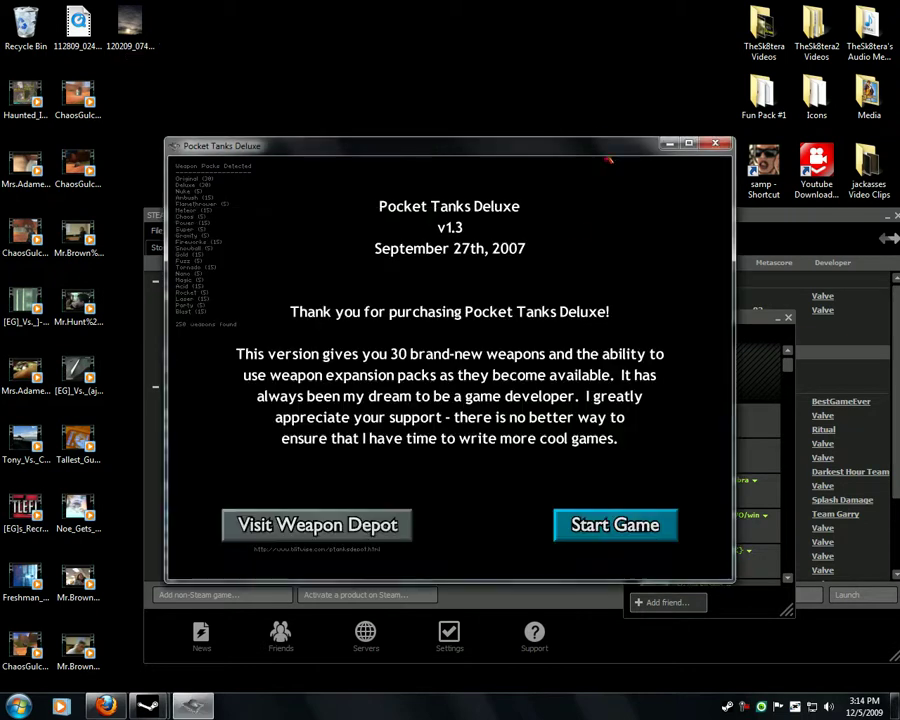
{"action": "left_click", "coordinate": [603, 169]}
Step: Get past the Pocket Tanks Deluxe splash and title screens and choose 1 PLAYER
{"action": "left_click", "coordinate": [603, 524]}
{"action": "left_click", "coordinate": [583, 552]}
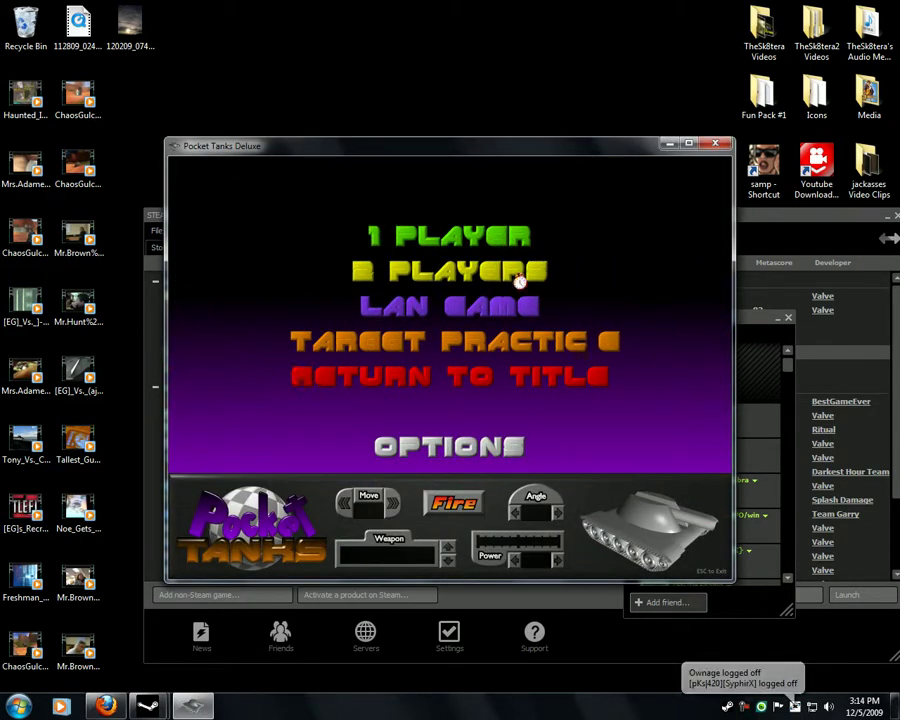
{"action": "left_click", "coordinate": [517, 278]}
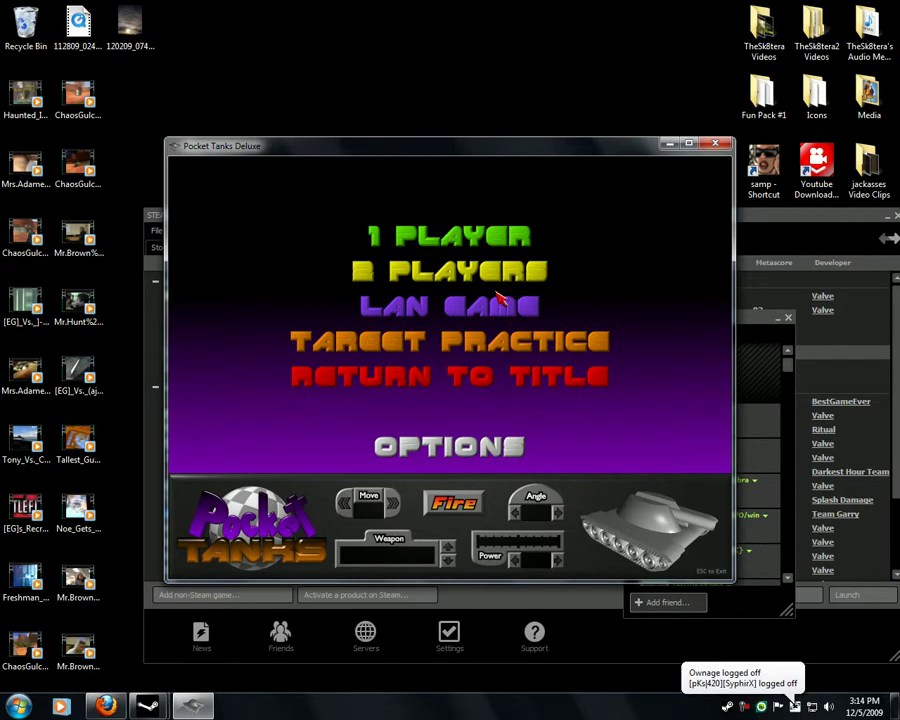
{"action": "left_click", "coordinate": [470, 228]}
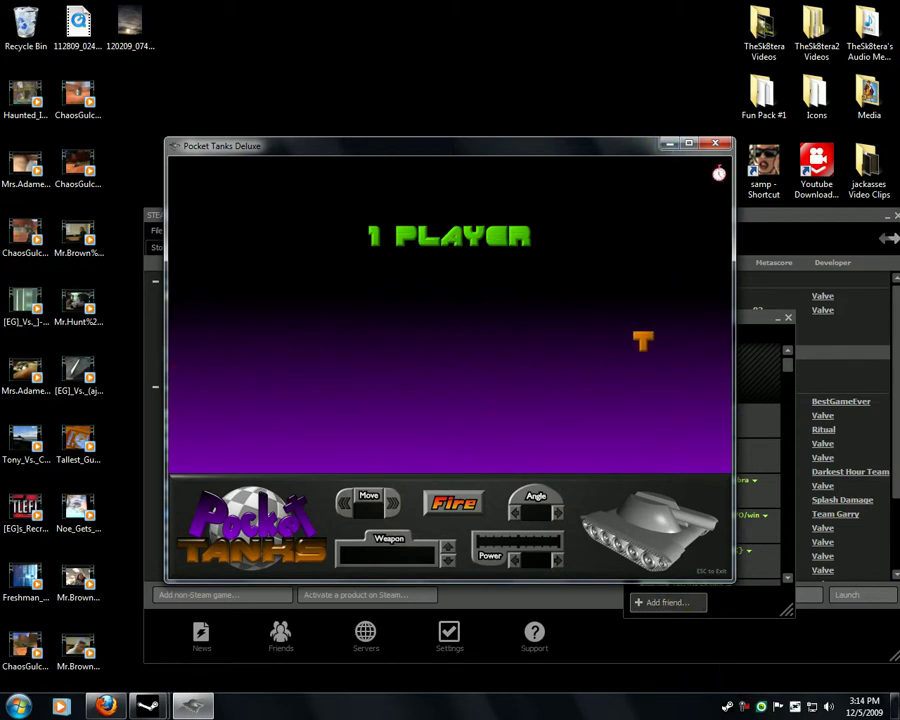